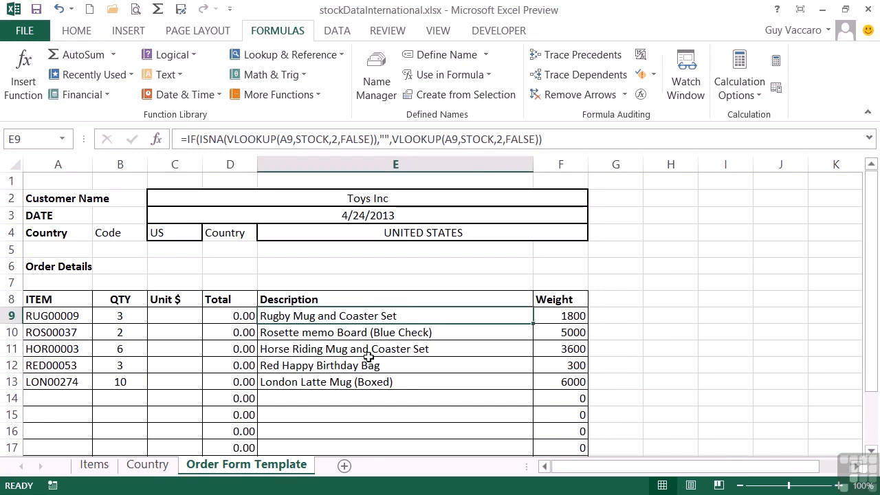
Step: Inspect the lookup formula in the first Description cell, E9, and leave it as is
double_click(330, 316)
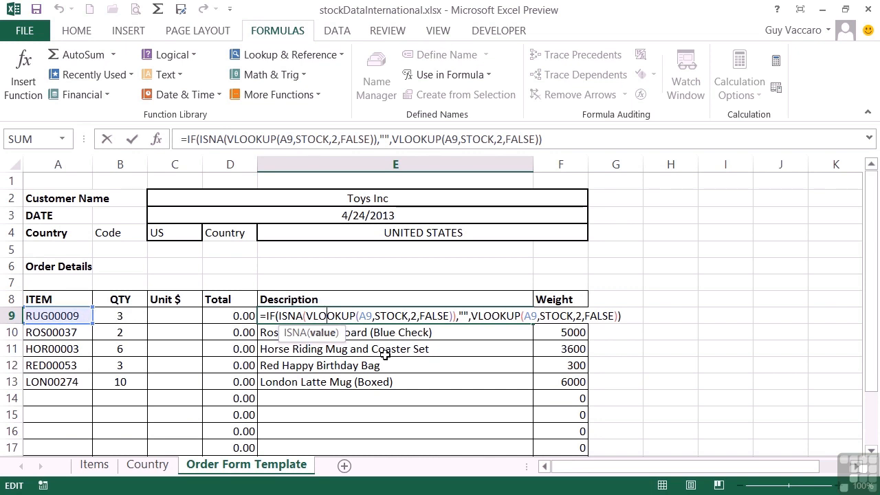
key(Return)
key(Up)
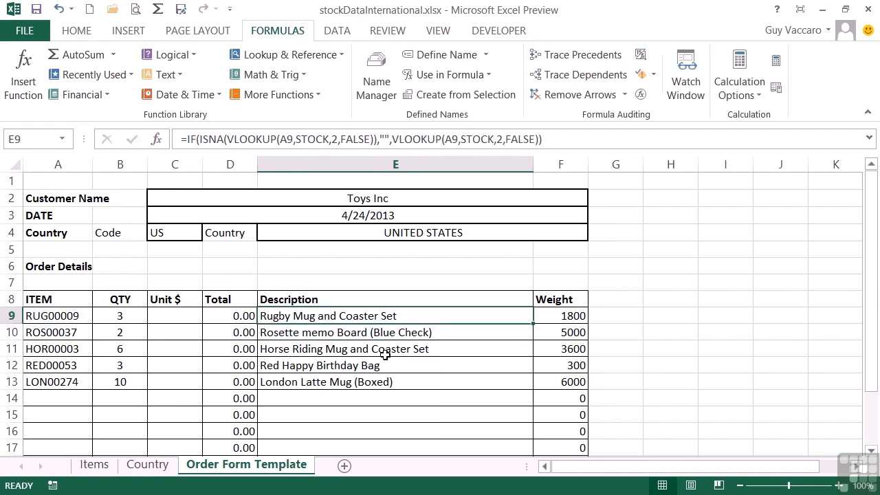
Step: On the Items sheet, enter the item reference TEST01 in the first empty row, cell A276
click(94, 466)
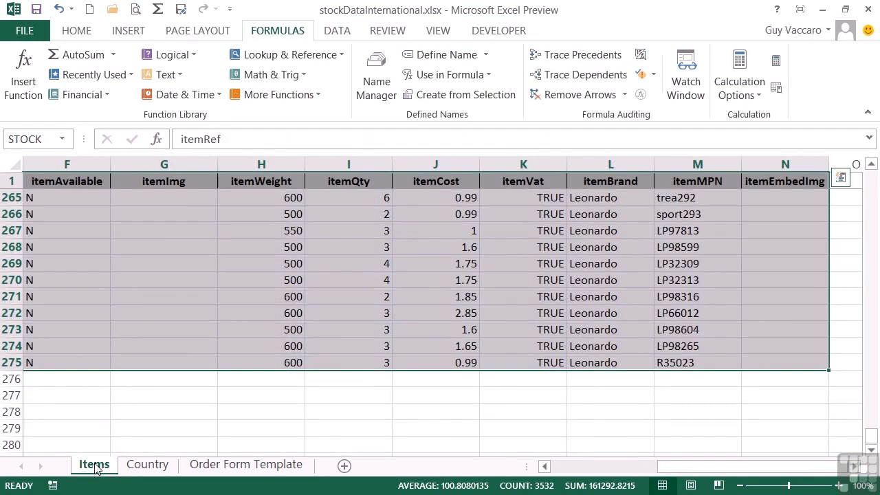
click(98, 382)
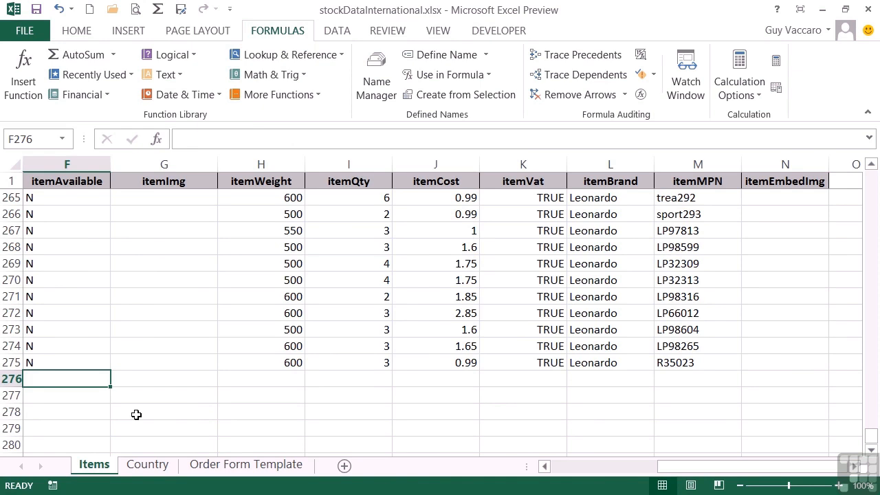
key(Left)
key(Left)
key(Left)
key(Left)
key(Left)
text(TEST01)
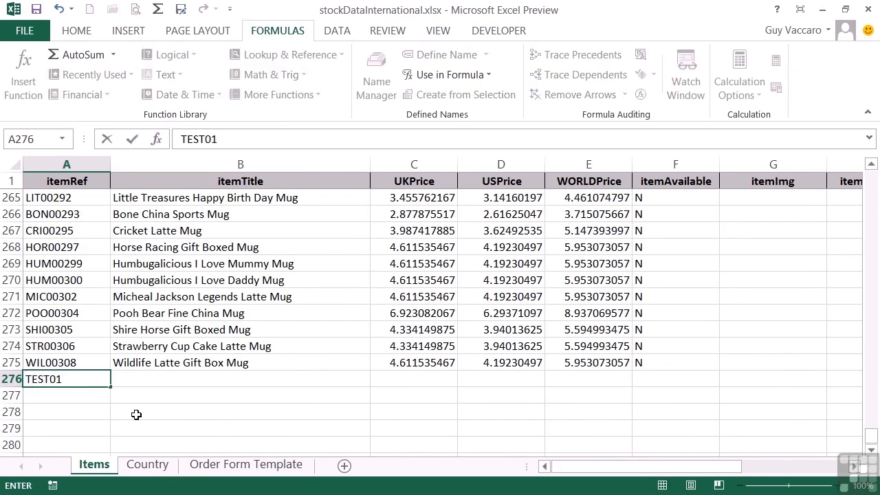
Step: Give the TEST01 item the title My Test Item and a UKPrice of 6.98765
key(Tab)
text(My Test Item)
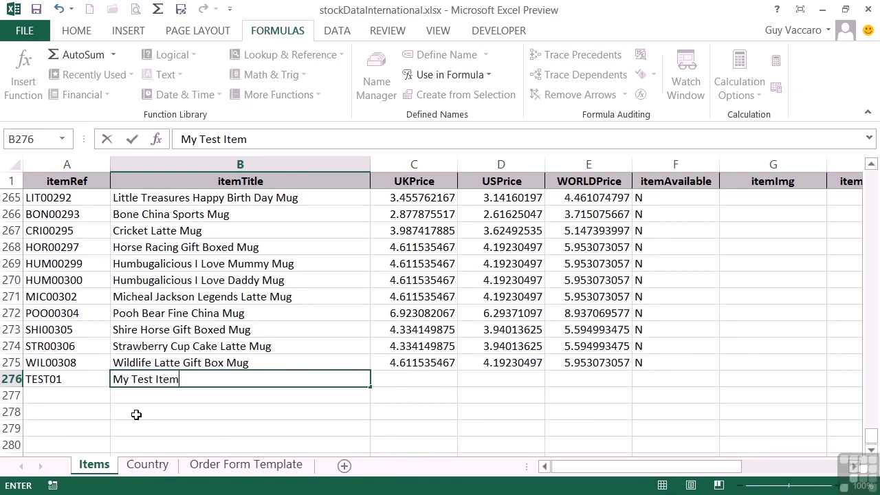
key(Tab)
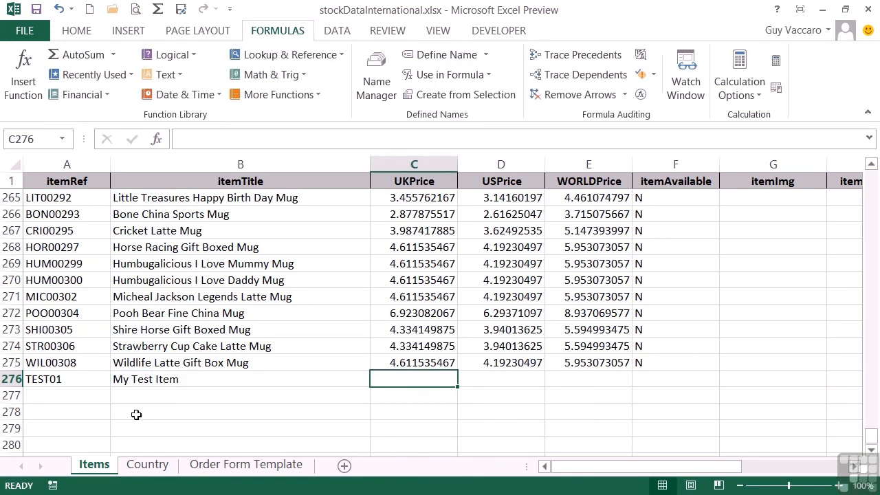
text(6.9876)
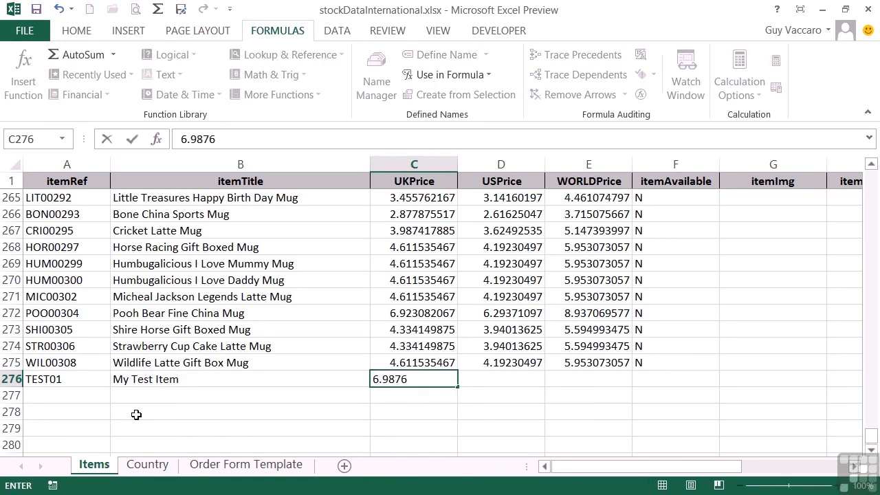
text(5)
key(Tab)
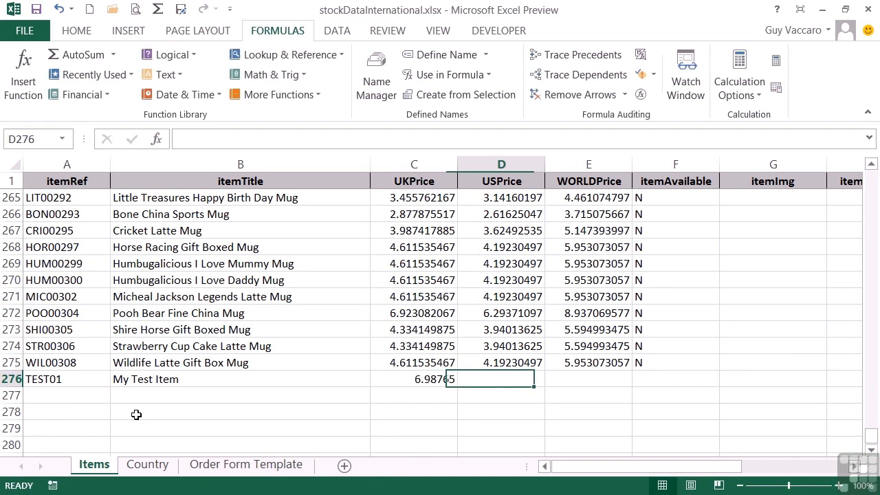
Step: On the Order Form Template sheet, add item TEST01 with a quantity of 3 in row 14
click(249, 472)
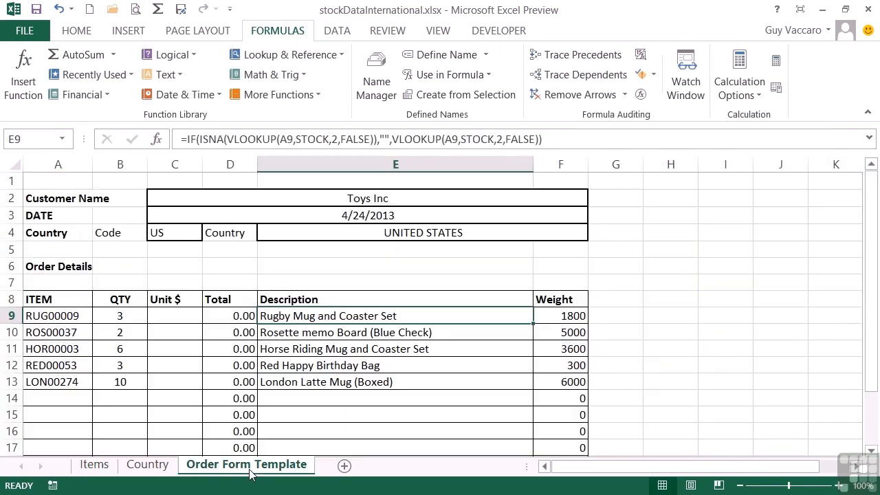
click(68, 399)
text(TEST01)
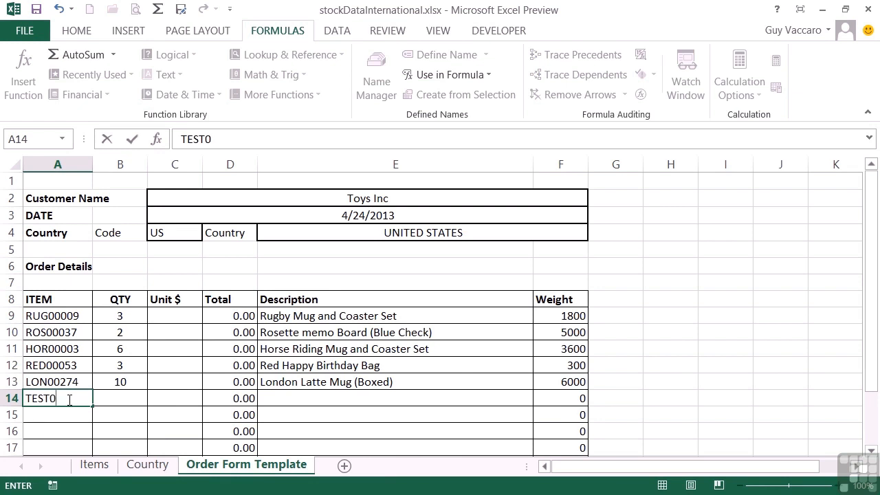
key(Tab)
key(Tab)
key(Tab)
key(Tab)
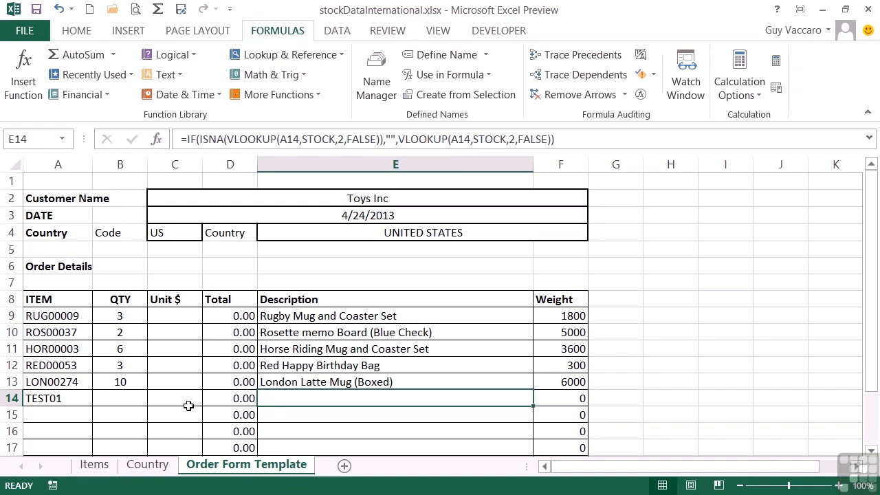
click(127, 397)
text(3)
key(Tab)
key(Tab)
key(Tab)
Step: Inspect the Description formula in E14, highlight its STOCK table argument, and leave the formula as is
double_click(296, 398)
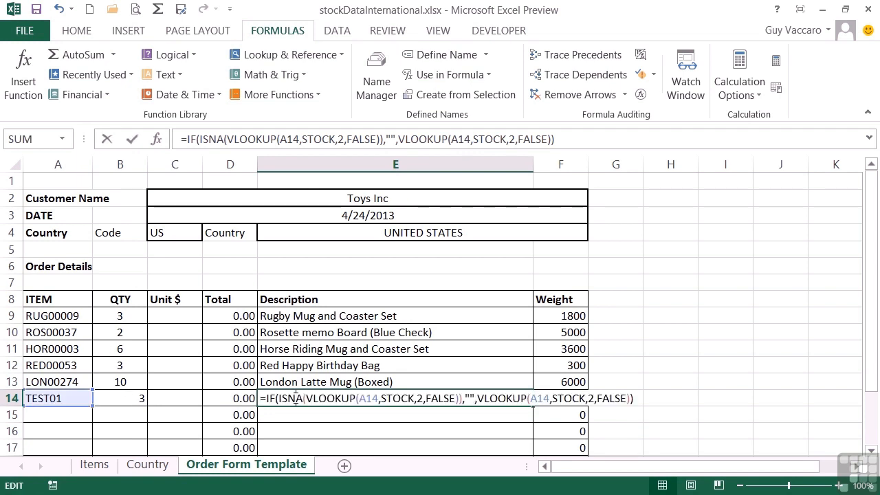
double_click(398, 399)
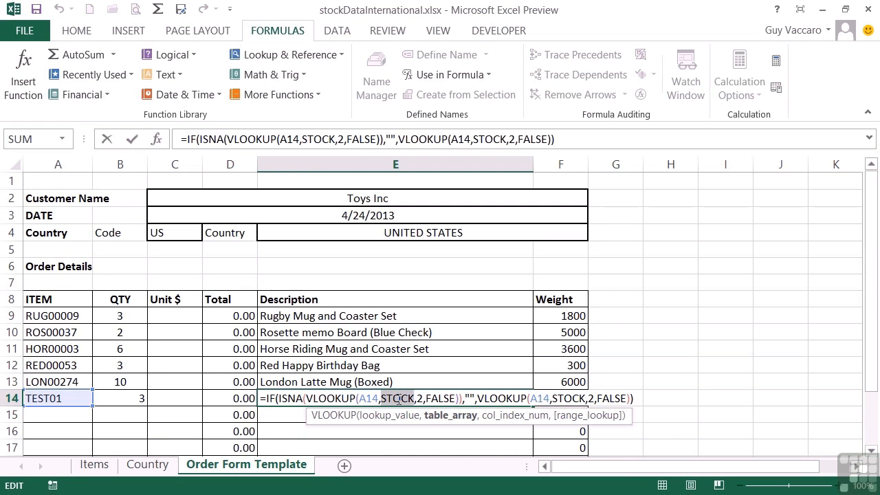
key(Escape)
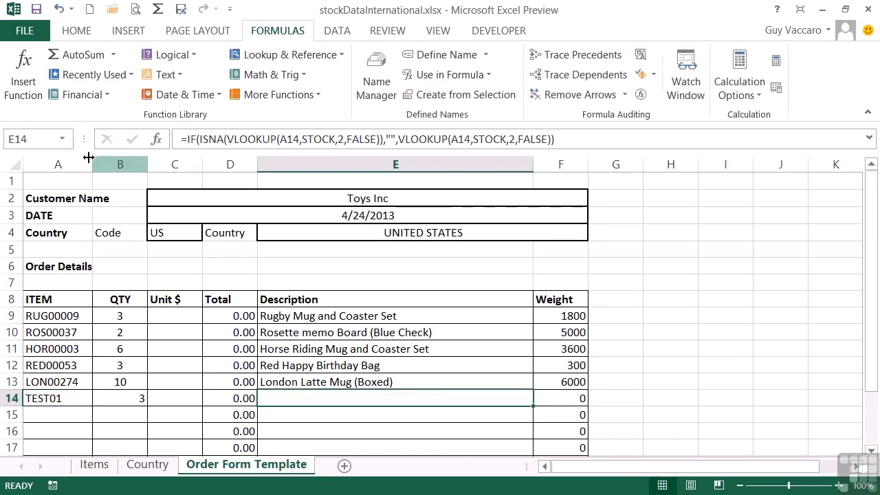
Step: Select the named range STOCK and compare its extent with the TEST01 row on the Items sheet
click(62, 139)
click(41, 176)
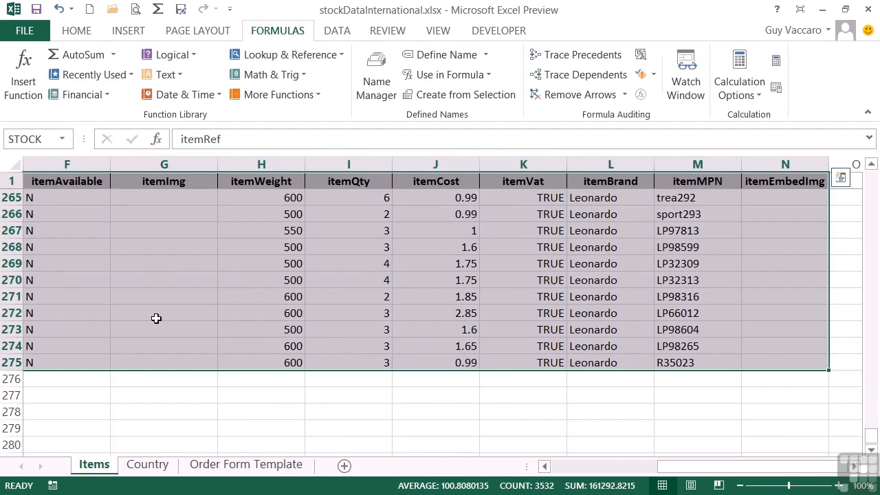
click(571, 472)
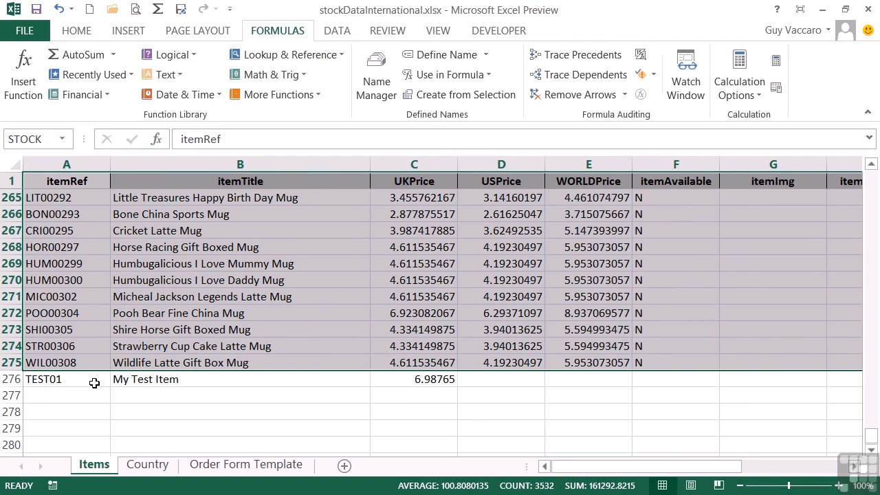
Step: Open the reference of the defined name STOCK for editing in the Name Manager
click(379, 90)
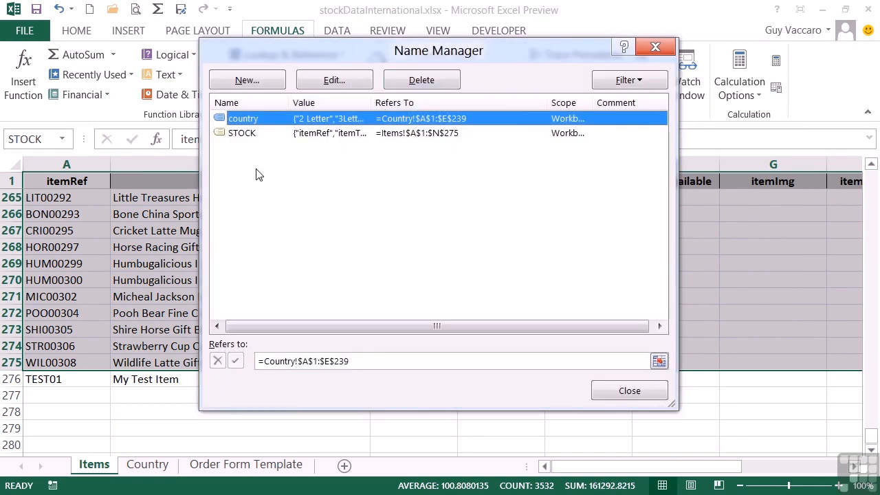
click(268, 134)
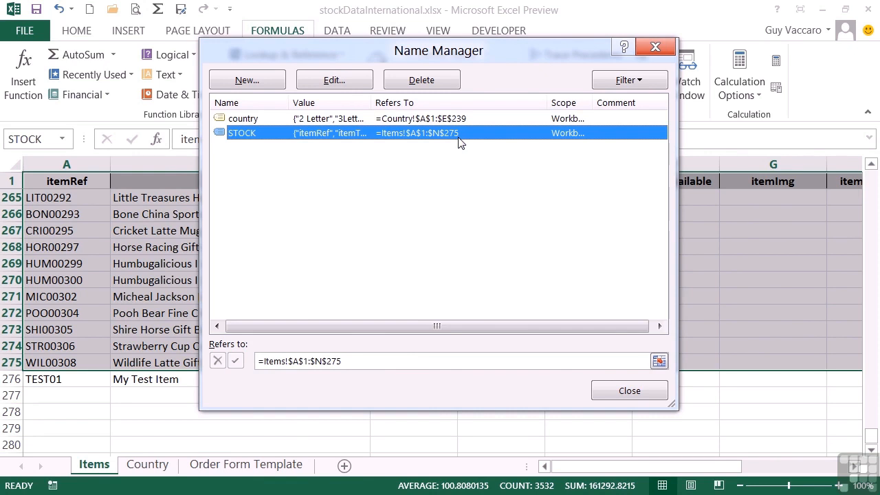
click(373, 360)
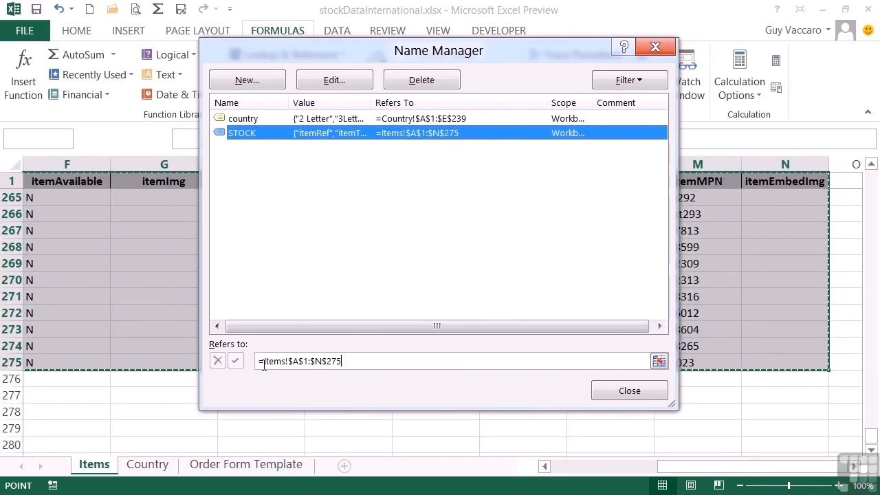
click(262, 363)
key(Right)
key(BackSpace)
key(BackSpace)
key(BackSpace)
key(BackSpace)
key(BackSpace)
key(BackSpace)
key(BackSpace)
key(BackSpace)
key(BackSpace)
key(BackSpace)
key(BackSpace)
key(shift+Right)
key(shift+Right)
key(shift+Right)
key(shift+Right)
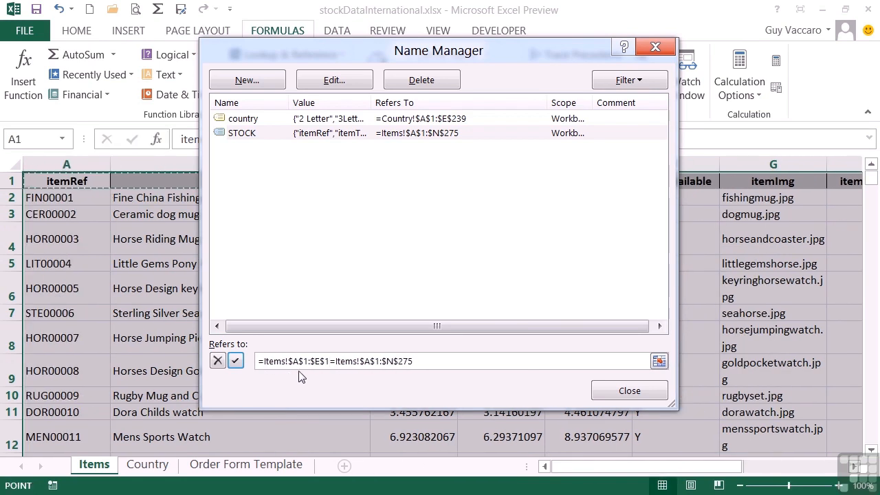
Step: Replace the STOCK reference with an OFFSET formula that starts at items!$a$1 with row and column offsets of 0
drag(426, 361, 258, 361)
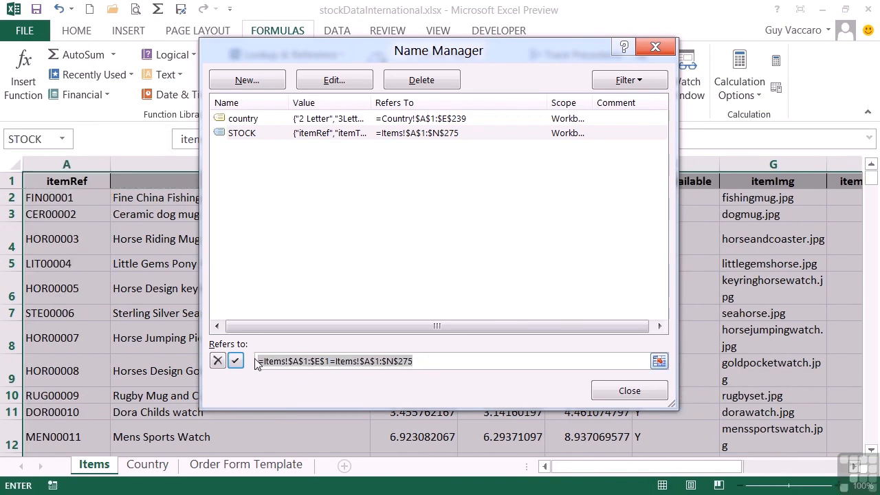
key(BackSpace)
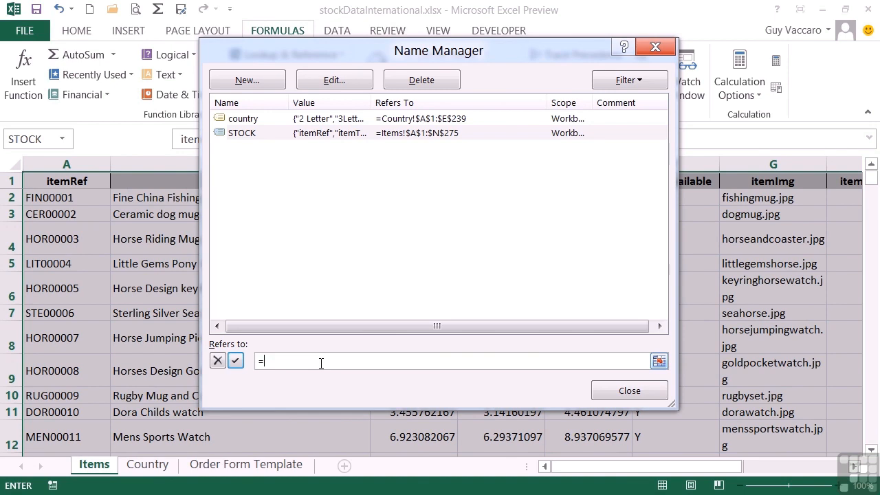
text(offset()
text(items!$a$1)
text(0,0,)
Step: Complete the OFFSET formula with counta($a:$a) as the height and 14 as the width
text(count)
text(a($a)
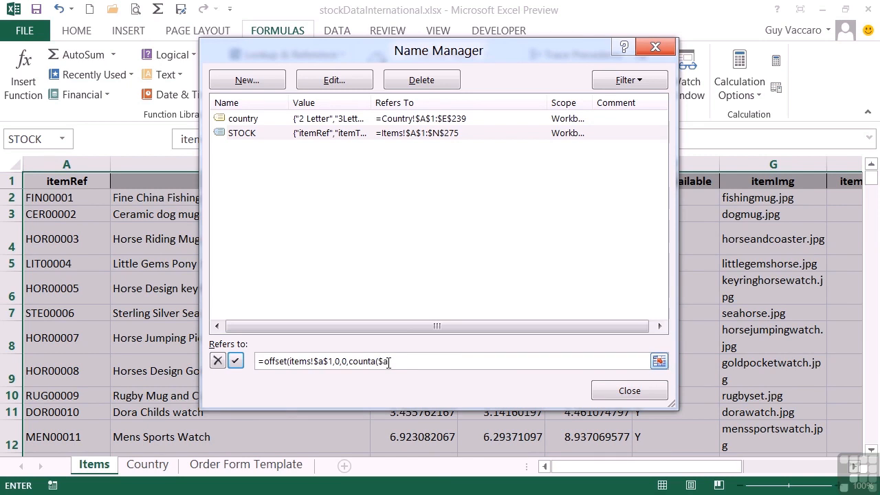
text(:$a))
text(,14)
Step: Save the new STOCK definition and return to the Order Form Template sheet to check the TEST01 description
click(236, 362)
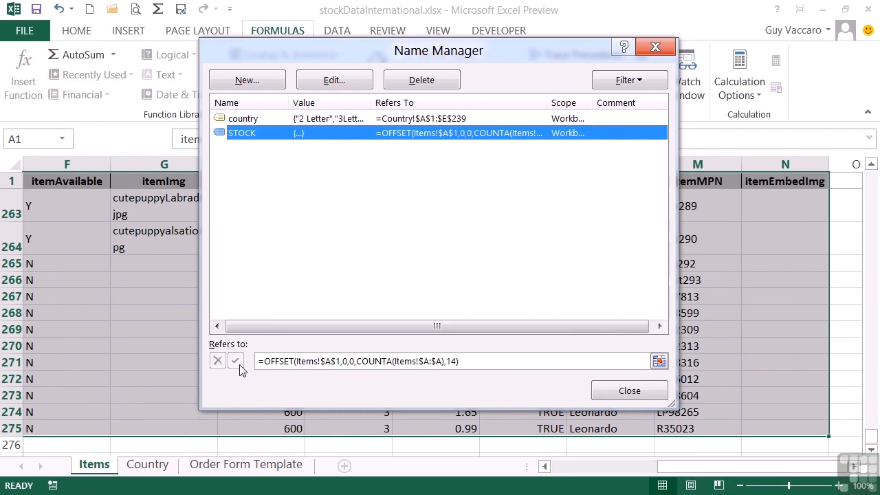
click(630, 391)
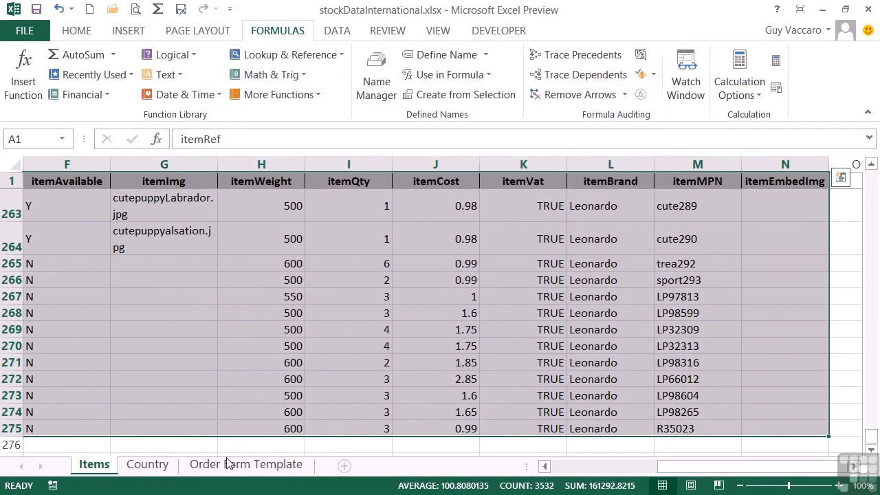
click(225, 466)
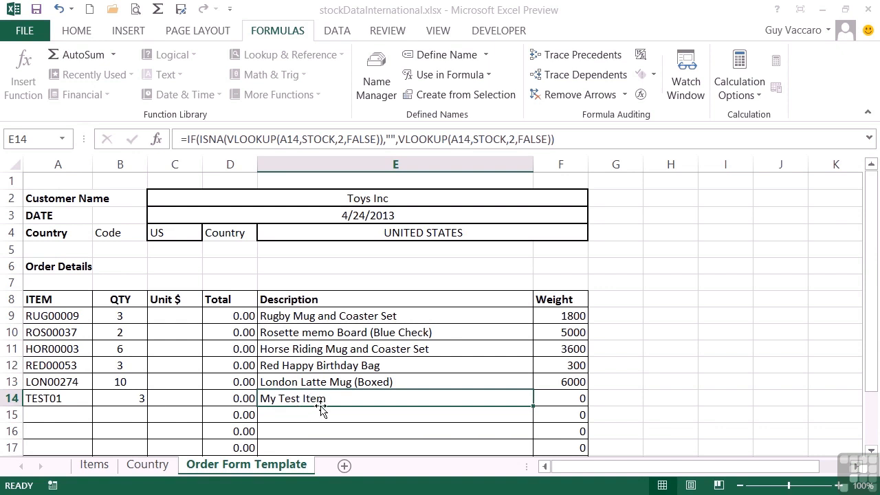
Step: On the Items sheet, add item GUY0001 titled Guys Mug with a UKPrice of 23.7654 in row 277
click(94, 465)
scroll(95, 410, down, 2)
click(86, 323)
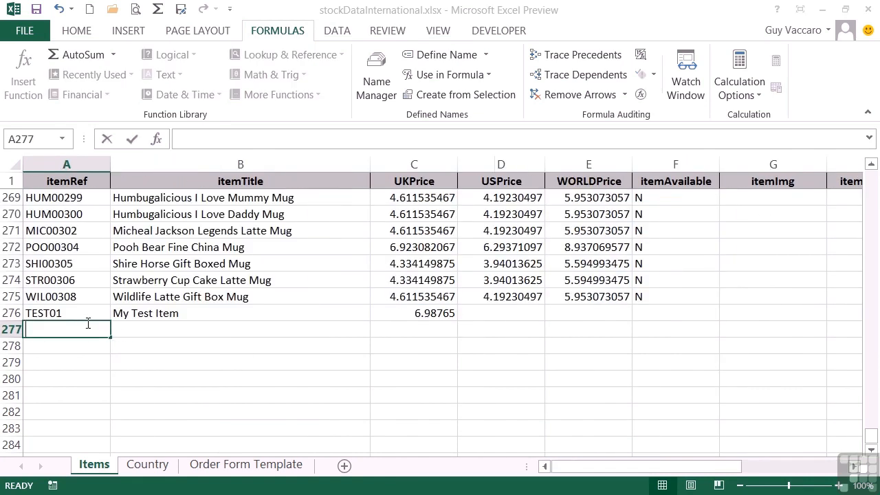
text(GUY0001)
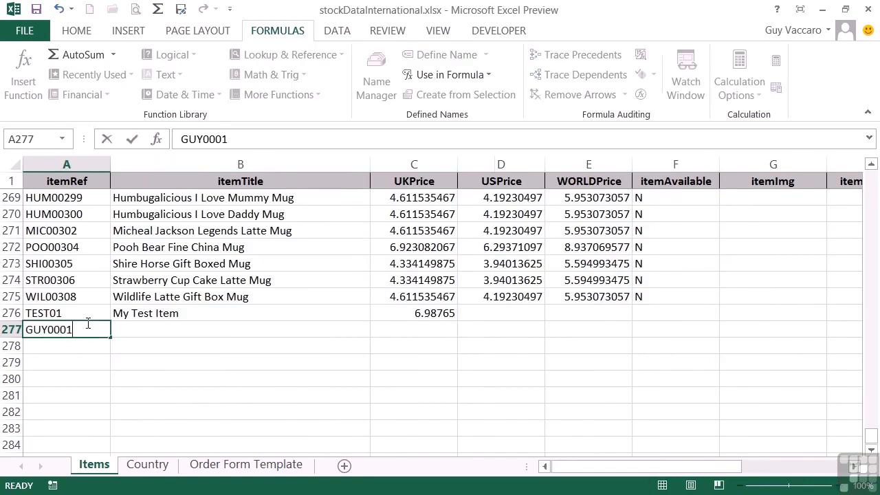
key(Tab)
text(Guys Mug)
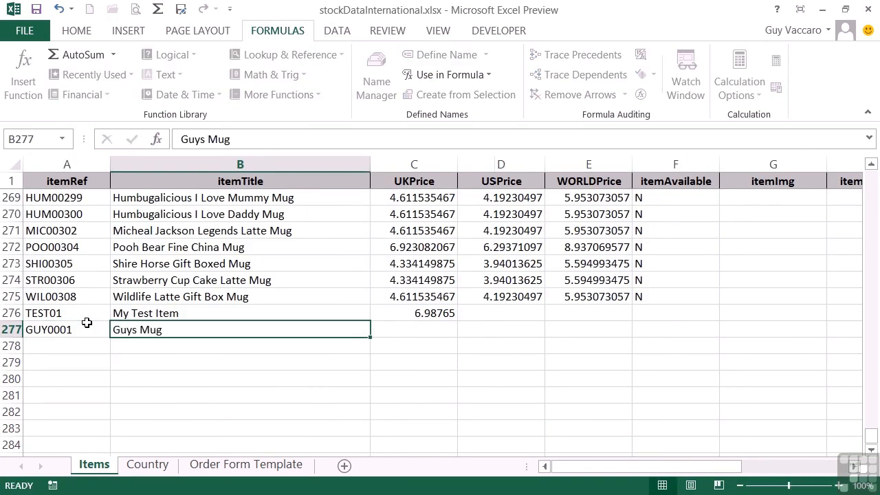
key(Tab)
text(23.7654)
key(Return)
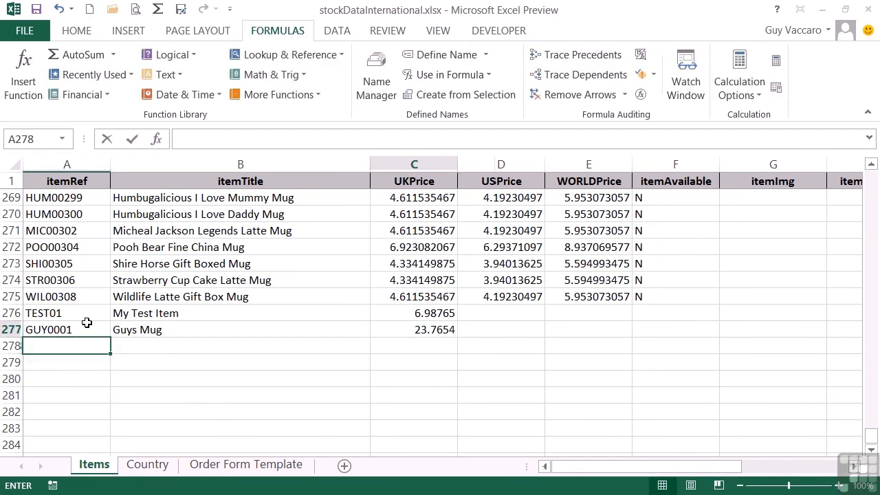
Step: Enter item Guy0001 in row 15 of the Order Form Template sheet and check its Description cell
click(258, 465)
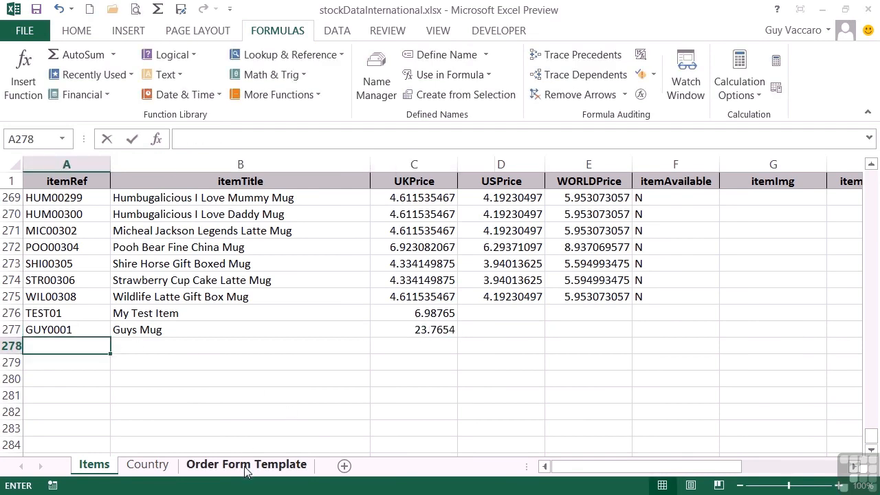
click(61, 415)
text(Guy0001)
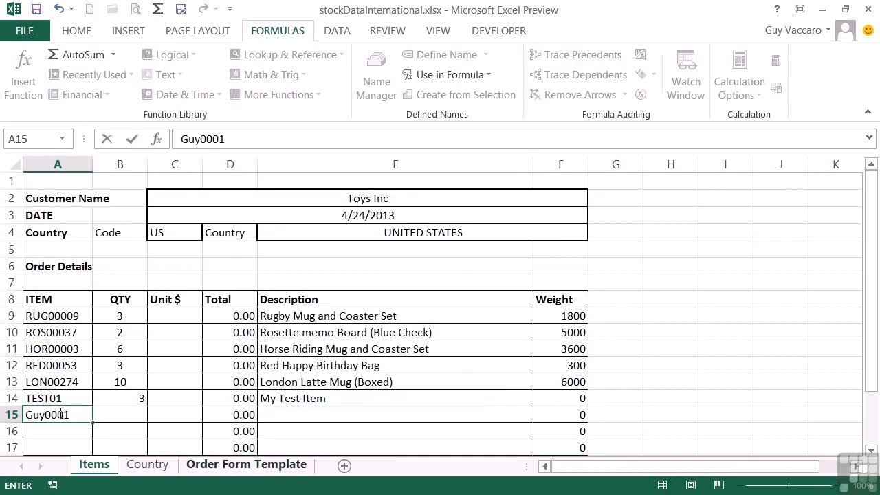
key(Tab)
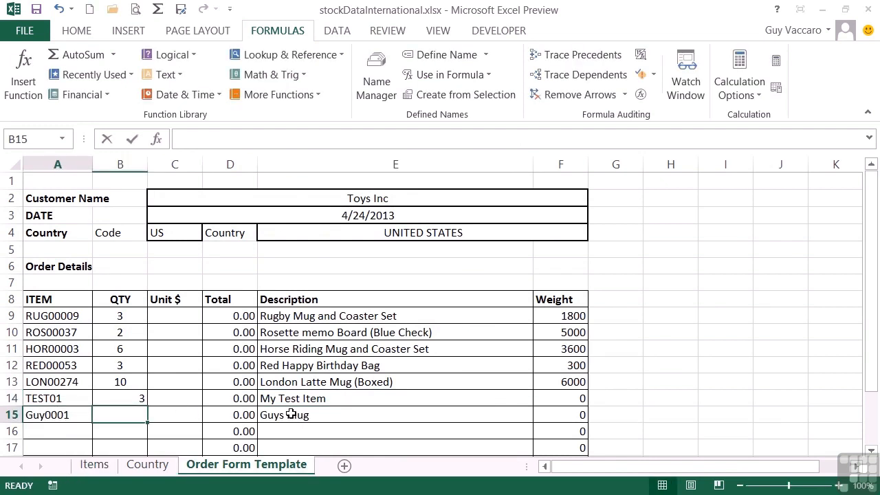
click(371, 412)
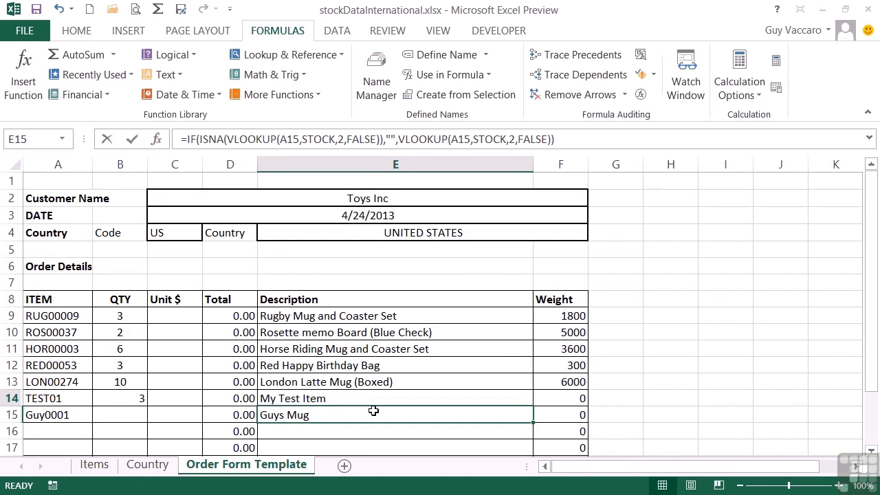
Step: Review the OFFSET formula behind the name STOCK in the Name Manager
click(376, 76)
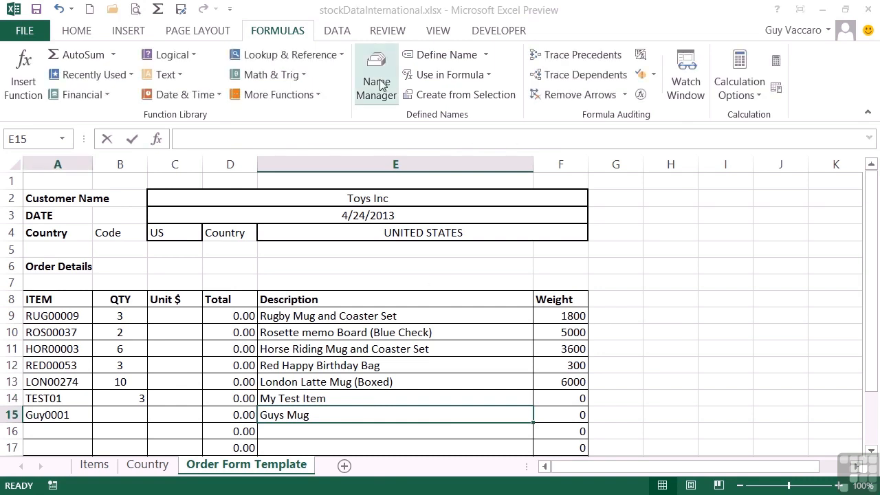
click(417, 134)
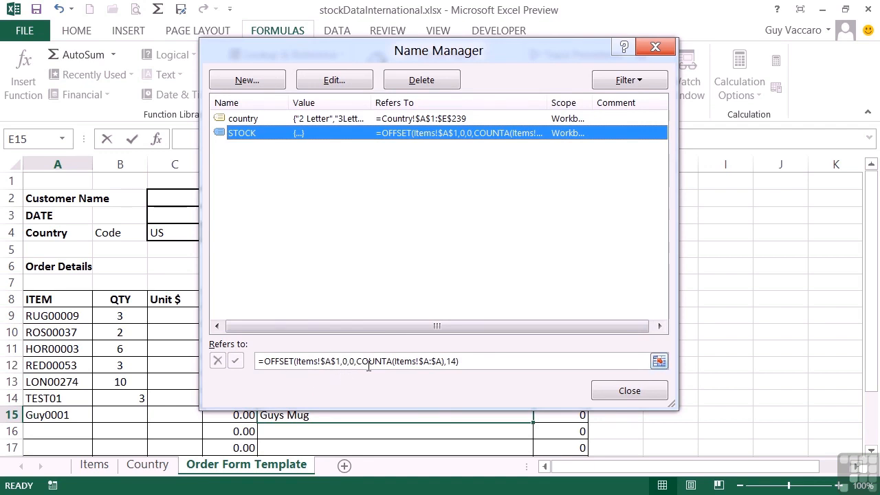
click(444, 361)
text())
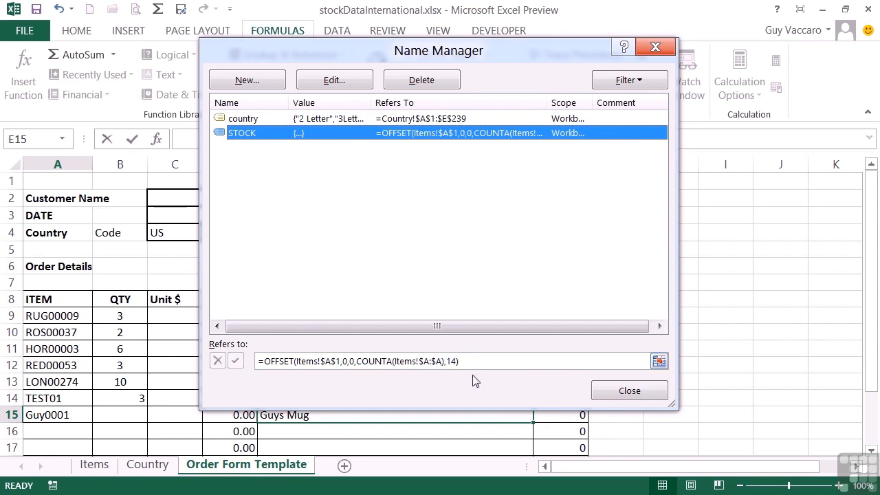